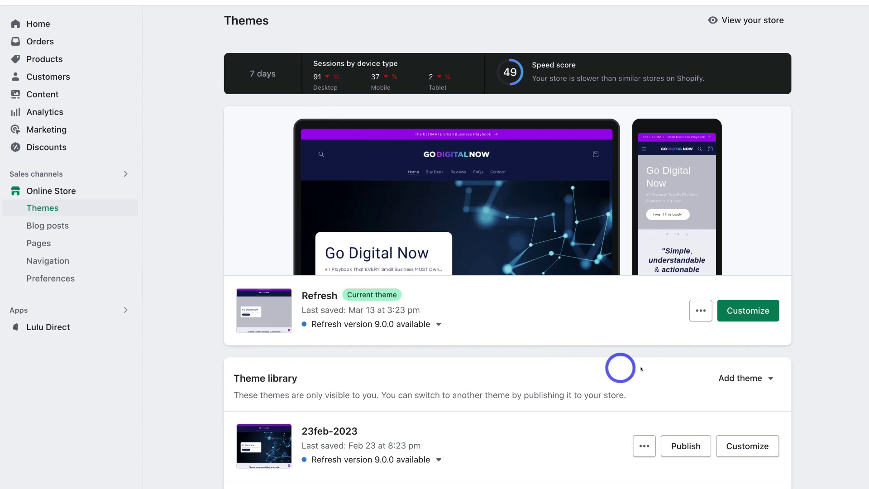
{"action": "left_click", "coordinate": [701, 312]}
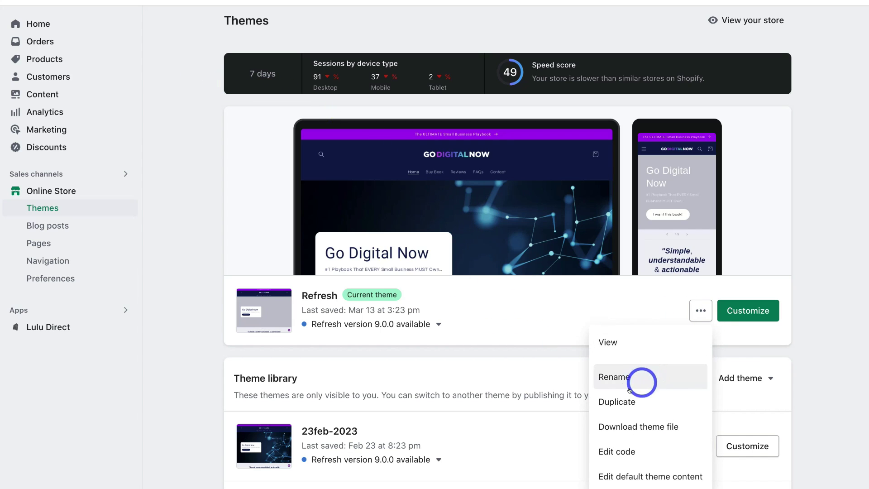
{"action": "left_click", "coordinate": [642, 448]}
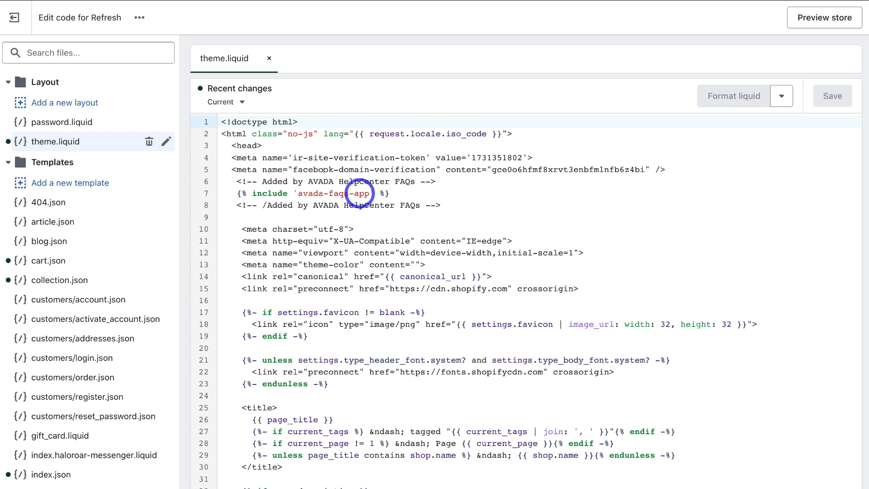
- Leave the code editor for Online Store Preferences and scroll to the Google Analytics section
{"action": "left_click", "coordinate": [4, 19]}
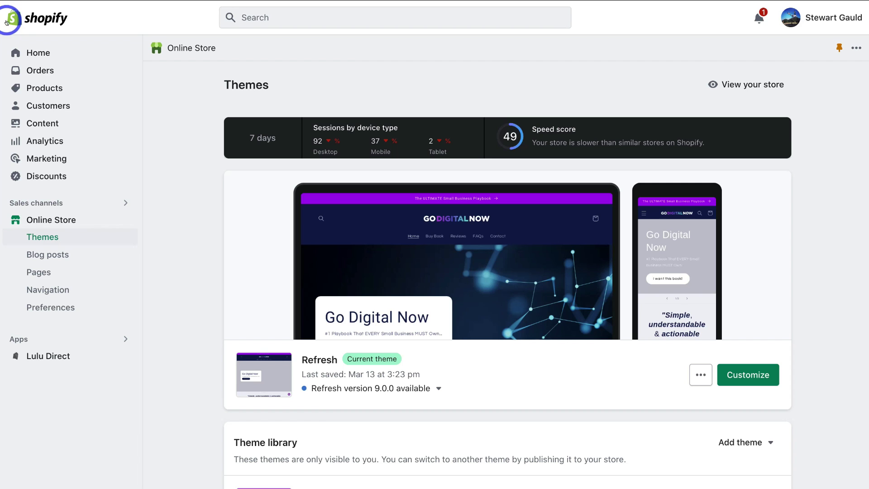
{"action": "left_click", "coordinate": [78, 309]}
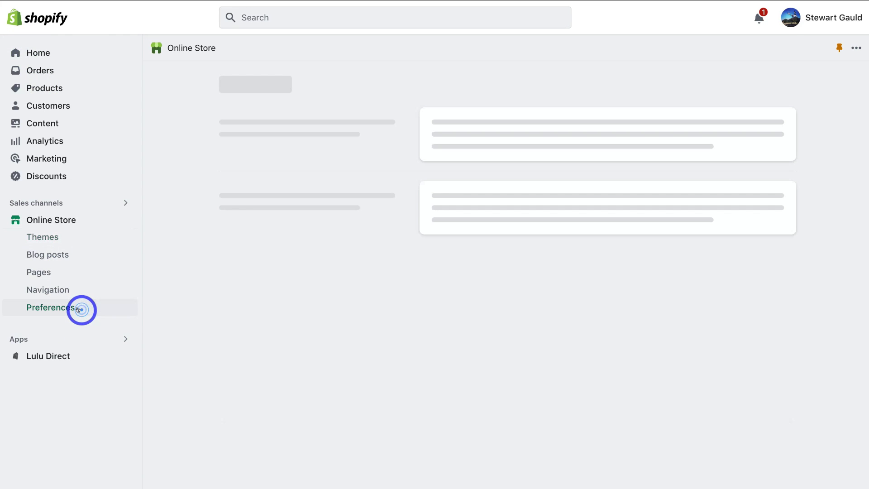
{"action": "scroll", "coordinate": [171, 315], "scroll_direction": "down", "scroll_amount": 3}
{"action": "scroll", "coordinate": [171, 315], "scroll_direction": "down", "scroll_amount": 3}
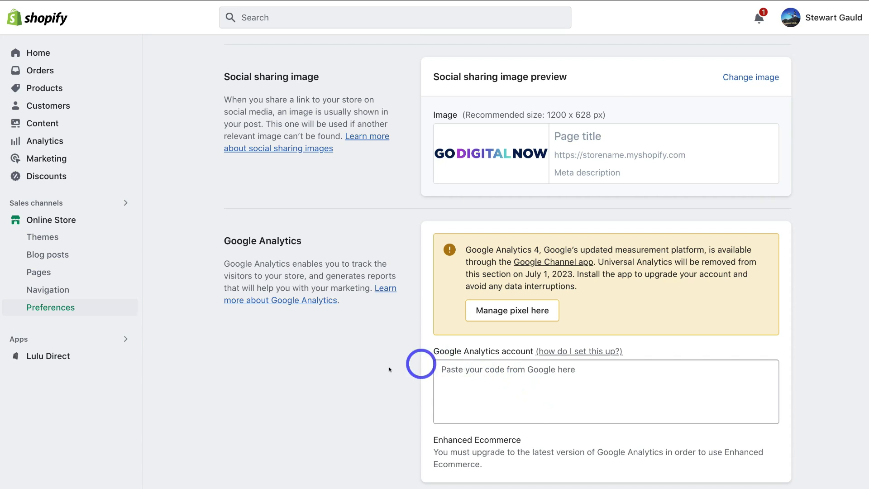
- Search apps for 'google', install the Google channel app and add it as a sales channel
{"action": "left_click", "coordinate": [107, 344]}
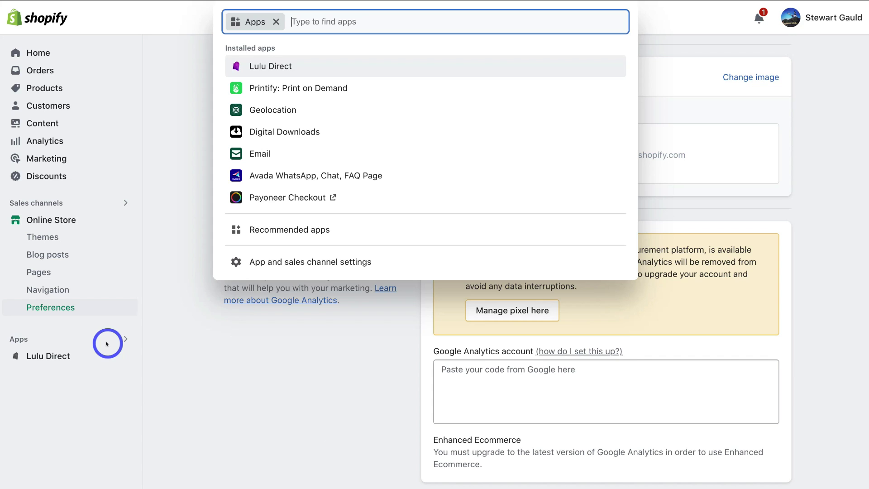
{"action": "type", "text": "google"}
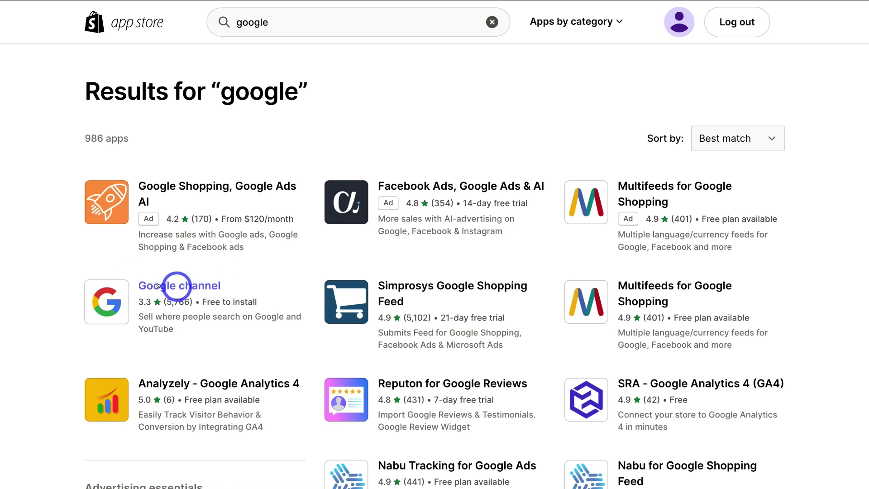
{"action": "left_click", "coordinate": [191, 285]}
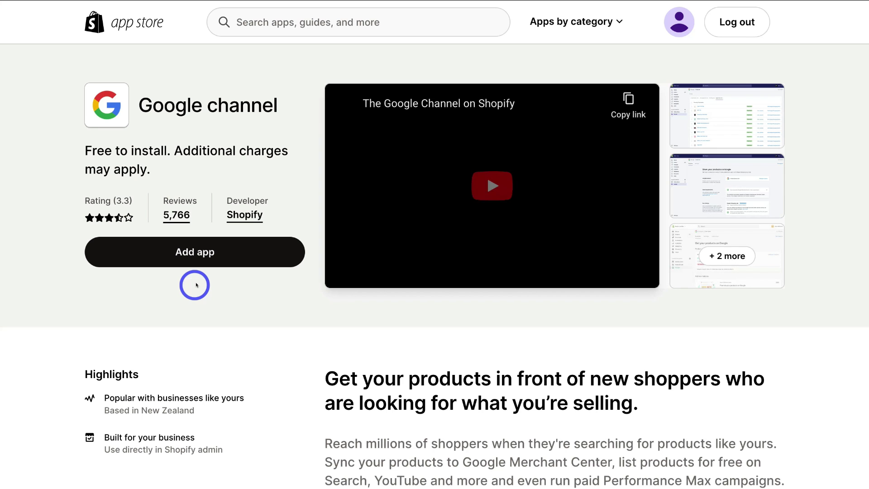
{"action": "left_click", "coordinate": [181, 253]}
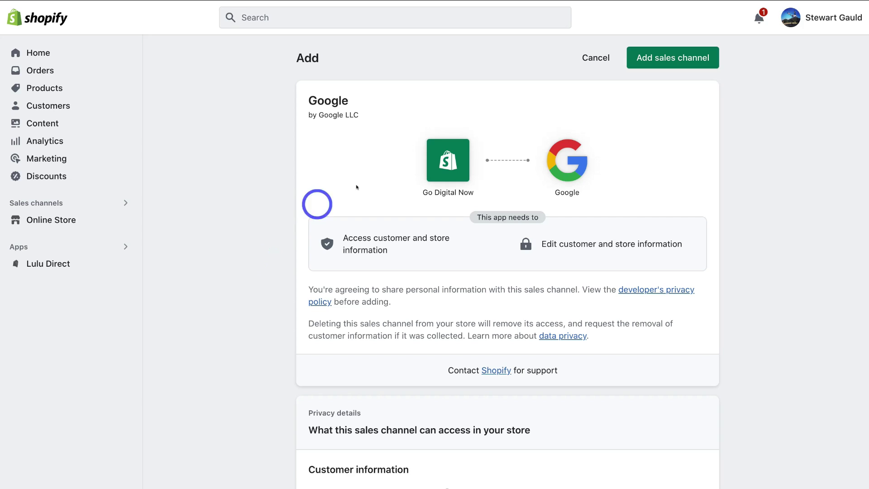
{"action": "left_click", "coordinate": [677, 59]}
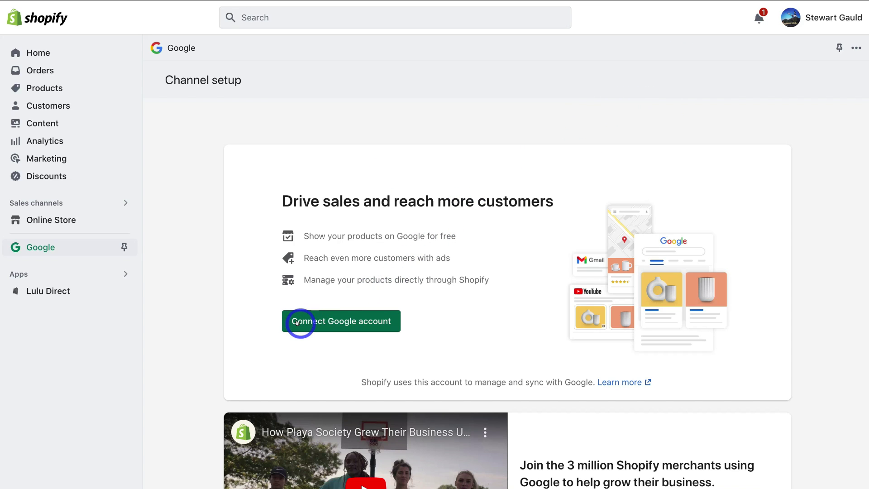
- Connect a Google account to the Google channel by choosing it on the sign-in screen
{"action": "left_click", "coordinate": [349, 320]}
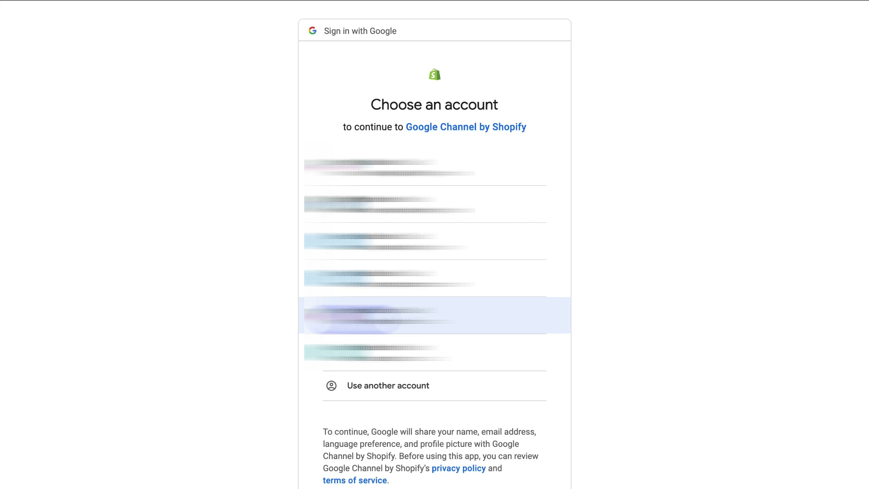
{"action": "left_click", "coordinate": [525, 201]}
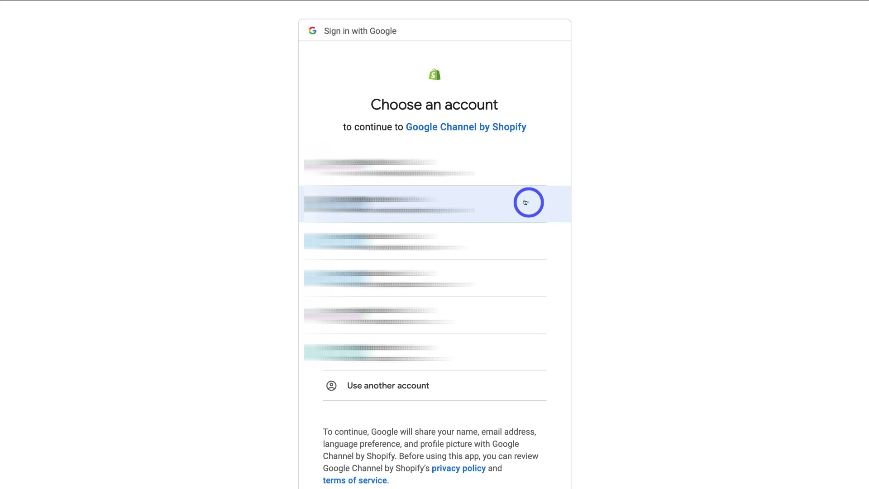
{"action": "left_click", "coordinate": [525, 202]}
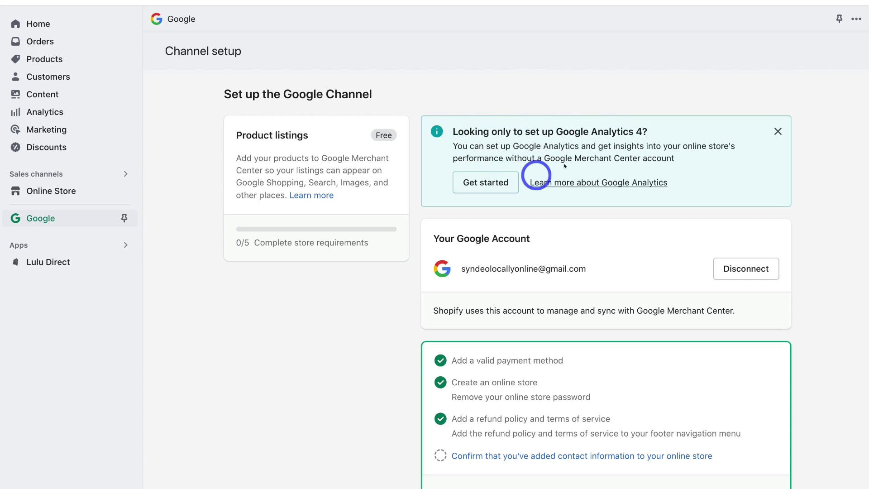
- Start the GA4-only setup, check the property list, and open the Create new property help
{"action": "left_click", "coordinate": [493, 185]}
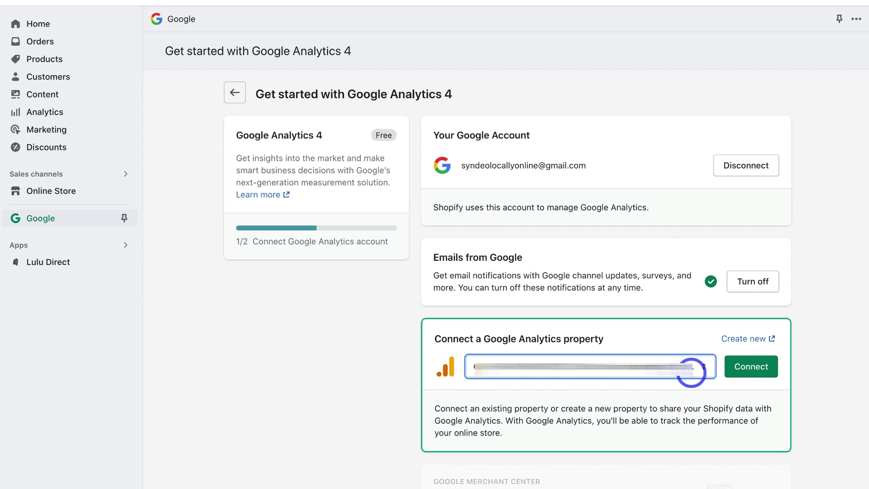
{"action": "left_click", "coordinate": [691, 373]}
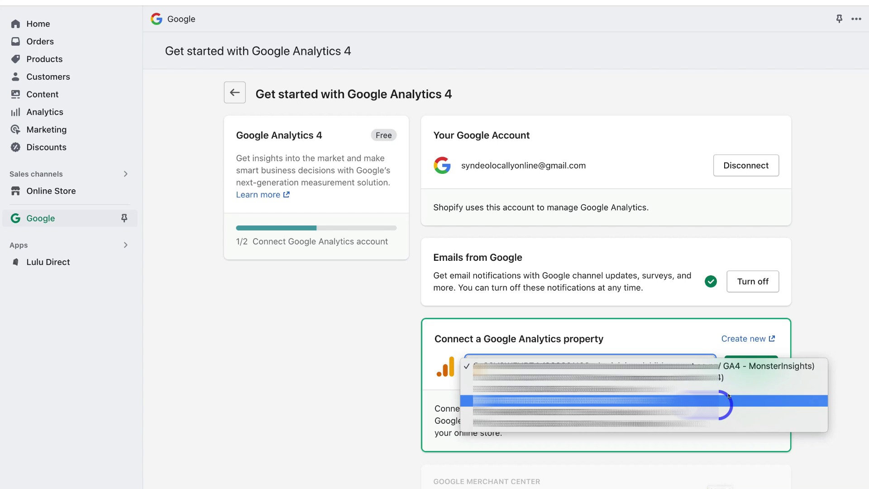
{"action": "left_click", "coordinate": [811, 328]}
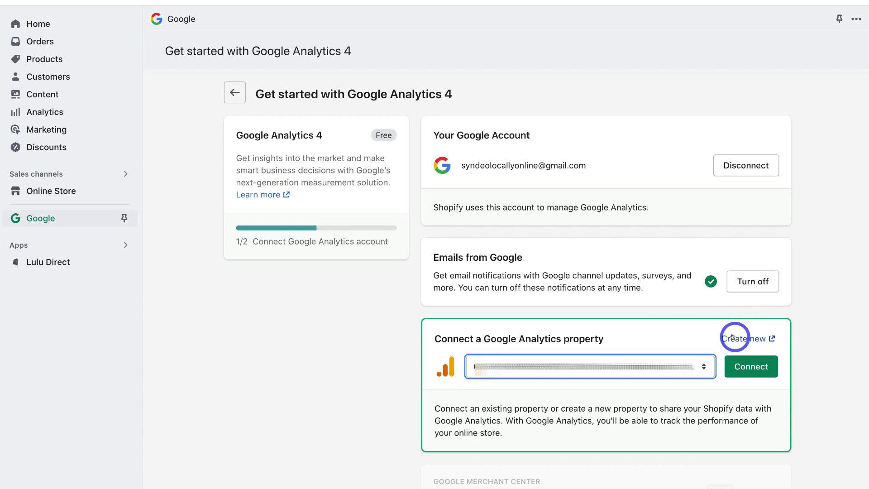
{"action": "left_click", "coordinate": [753, 337]}
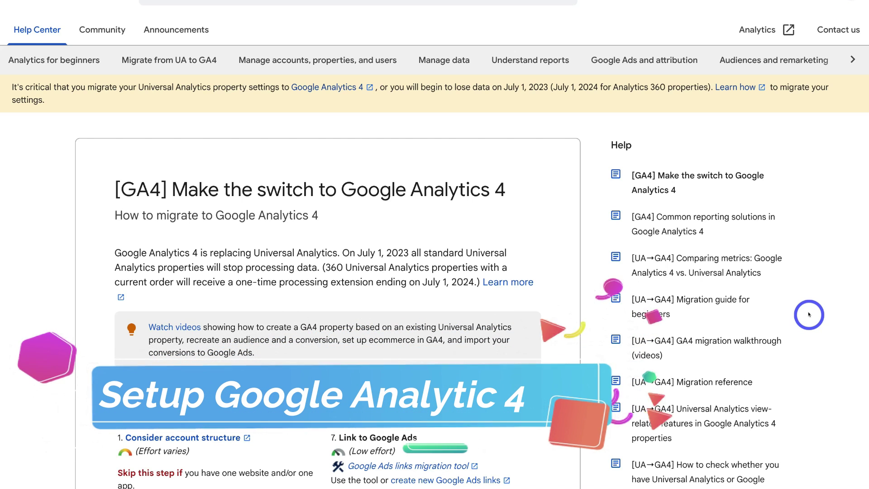
- Go to the Google Analytics website and sign in, reaching the Raw Data Home
{"action": "left_click", "coordinate": [763, 27]}
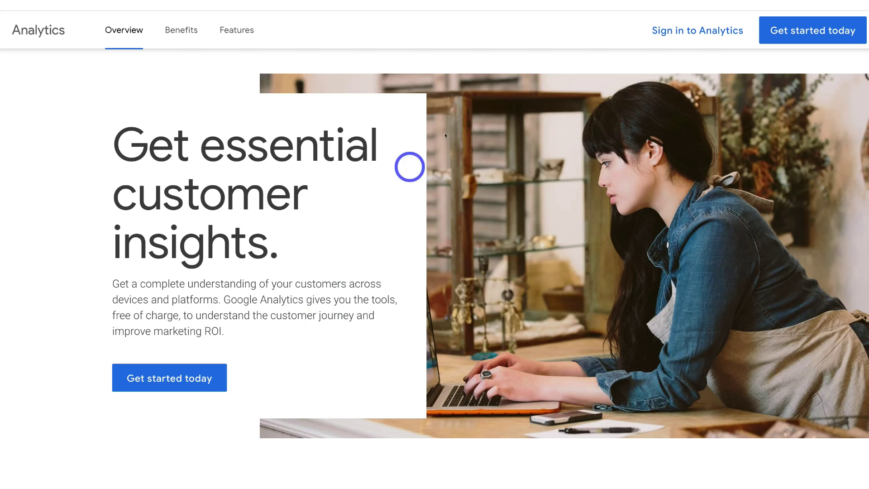
{"action": "left_click", "coordinate": [697, 30]}
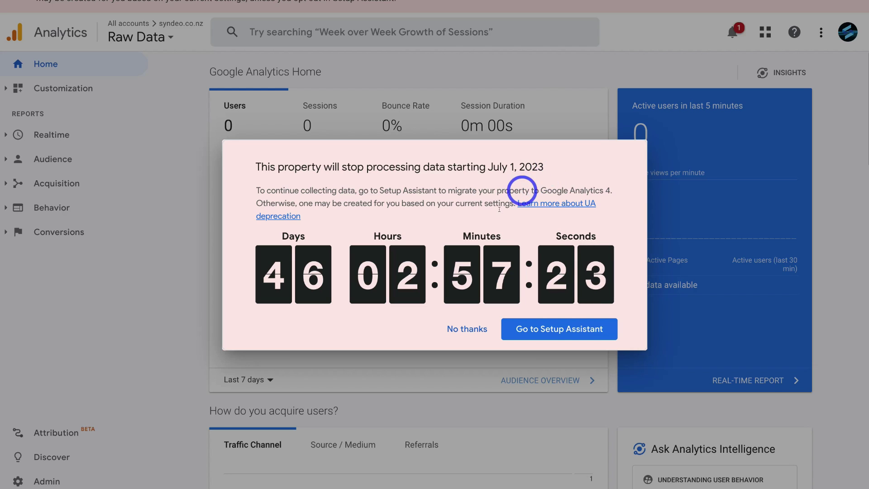
- Dismiss the deprecation notice, go to Admin, and start + Create Property
{"action": "left_click", "coordinate": [473, 324]}
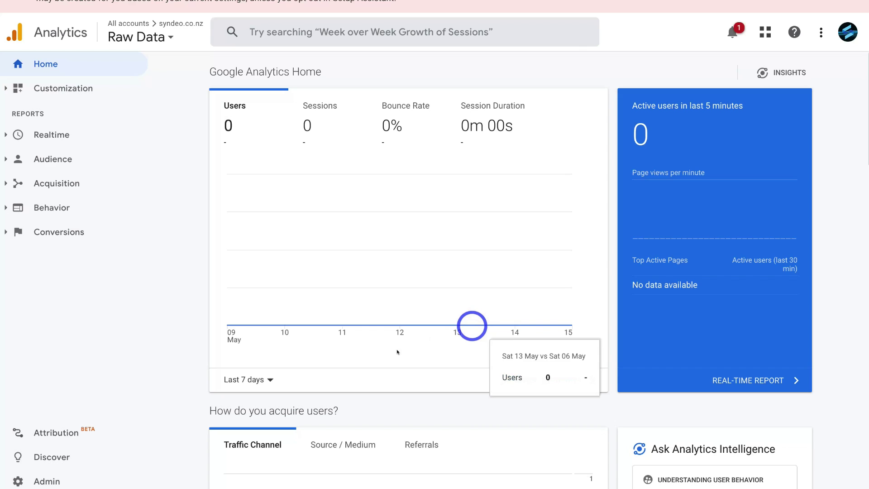
{"action": "scroll", "coordinate": [106, 436], "scroll_direction": "down", "scroll_amount": 1}
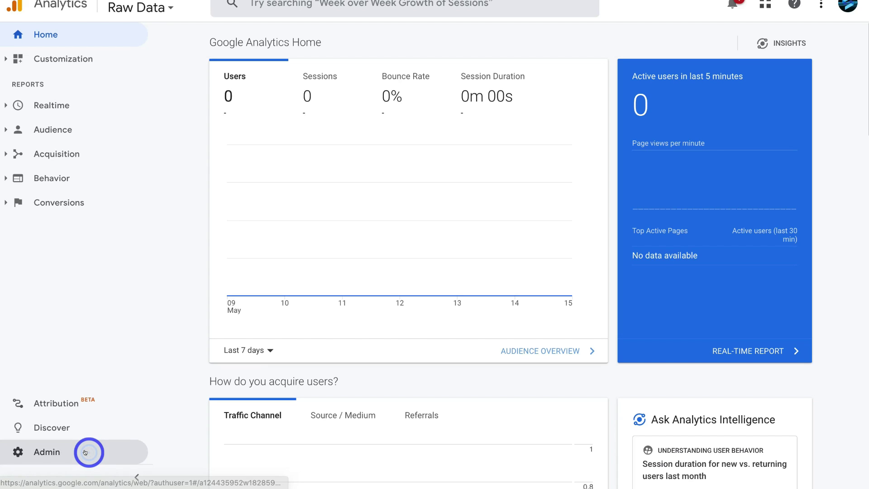
{"action": "left_click", "coordinate": [85, 452]}
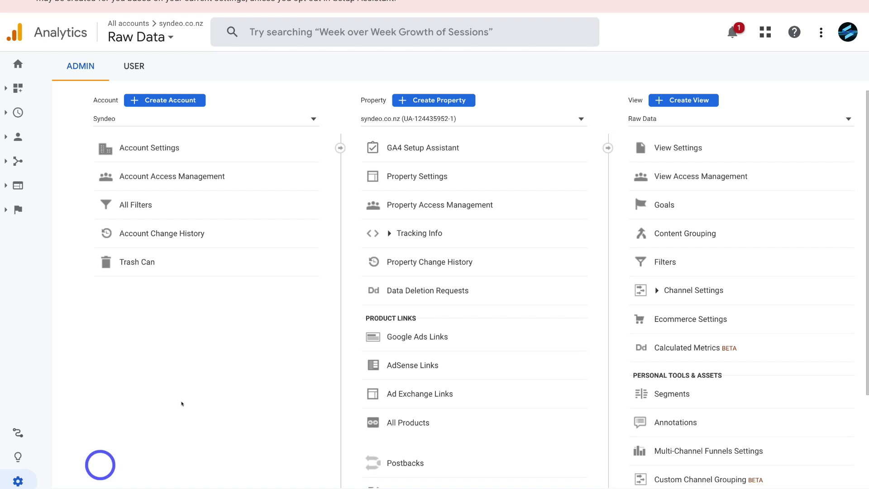
{"action": "left_click", "coordinate": [422, 100]}
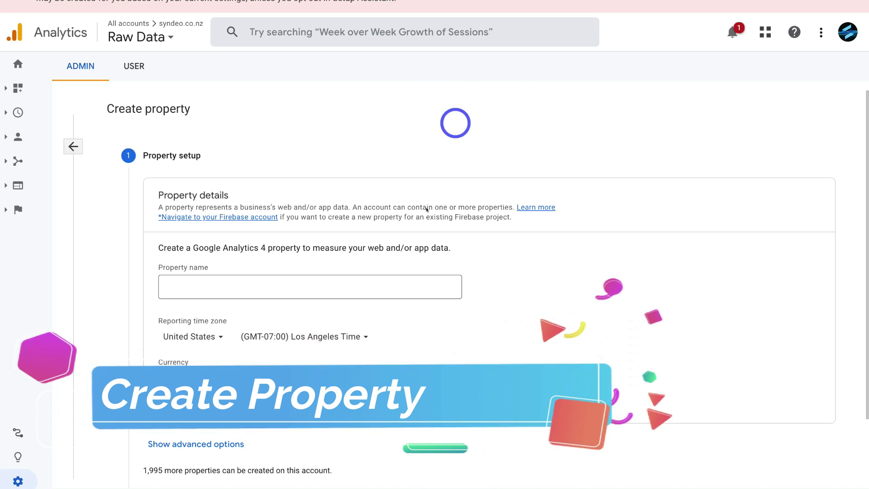
- Name the new property 'Go Digital Now' and continue to business details
{"action": "left_click", "coordinate": [261, 280]}
{"action": "left_click", "coordinate": [226, 281]}
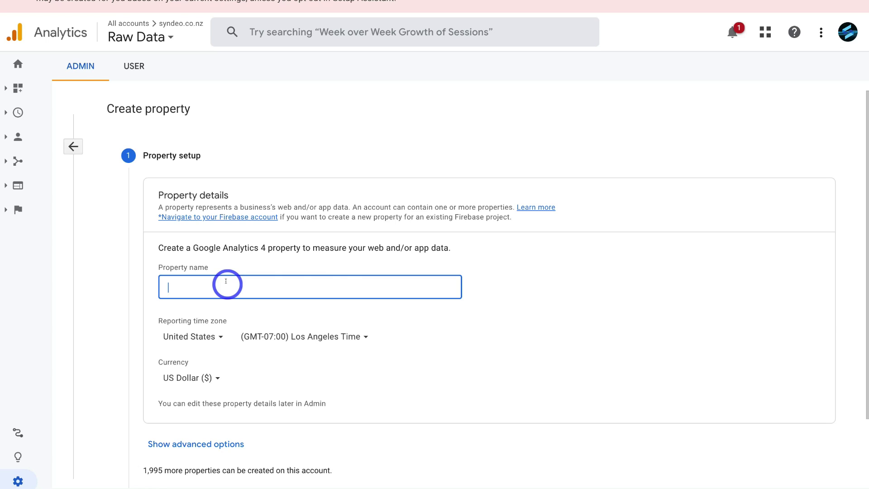
{"action": "type", "text": "Go Digital Now"}
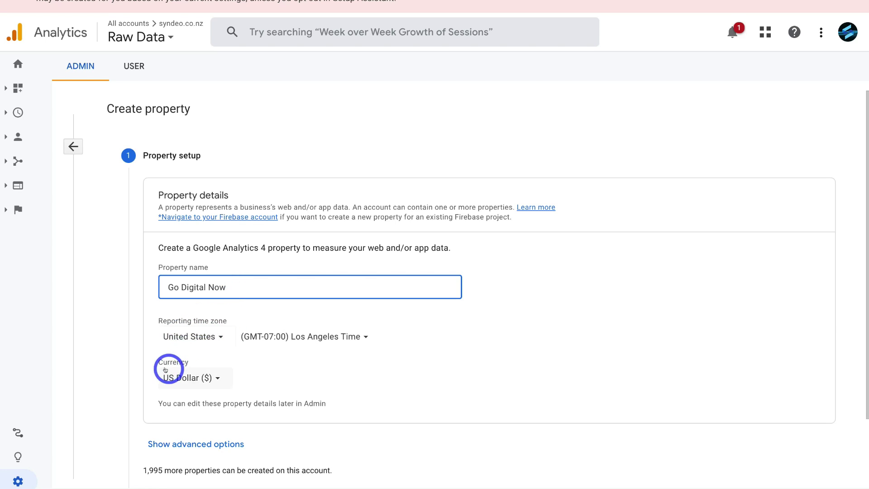
{"action": "scroll", "coordinate": [203, 376], "scroll_direction": "down", "scroll_amount": 2}
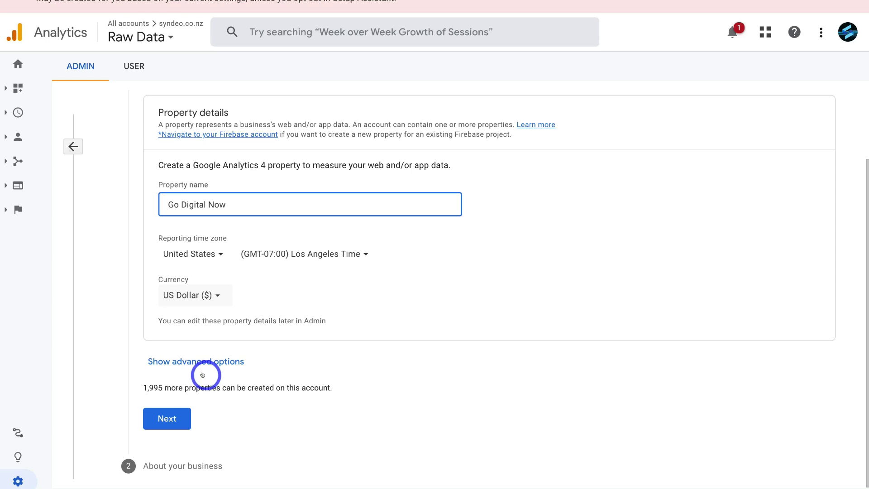
{"action": "left_click", "coordinate": [165, 419]}
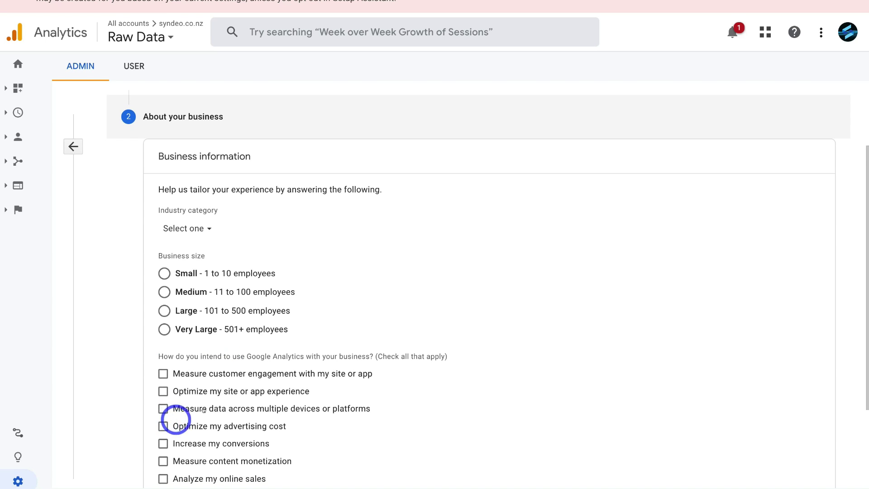
- Set Business & Industrial, Small size, conversions, site-optimization and online-sales goals, then create the property
{"action": "left_click", "coordinate": [189, 229]}
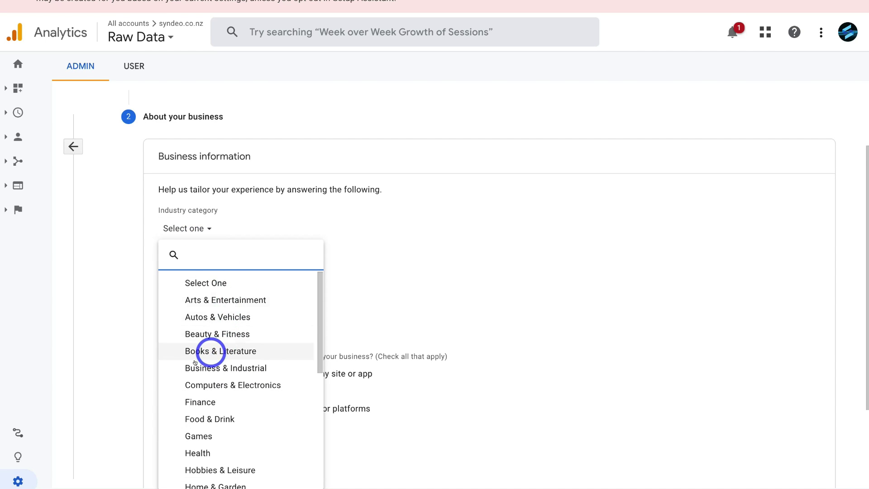
{"action": "left_click", "coordinate": [224, 368]}
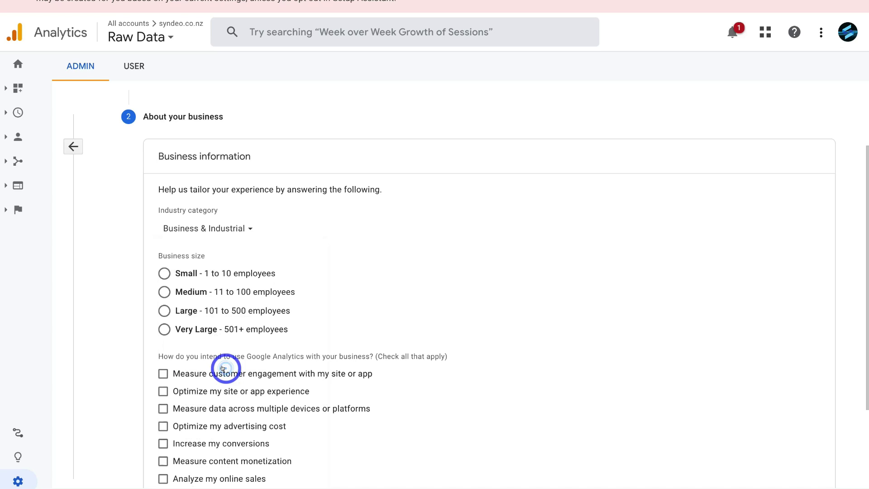
{"action": "left_click", "coordinate": [161, 273]}
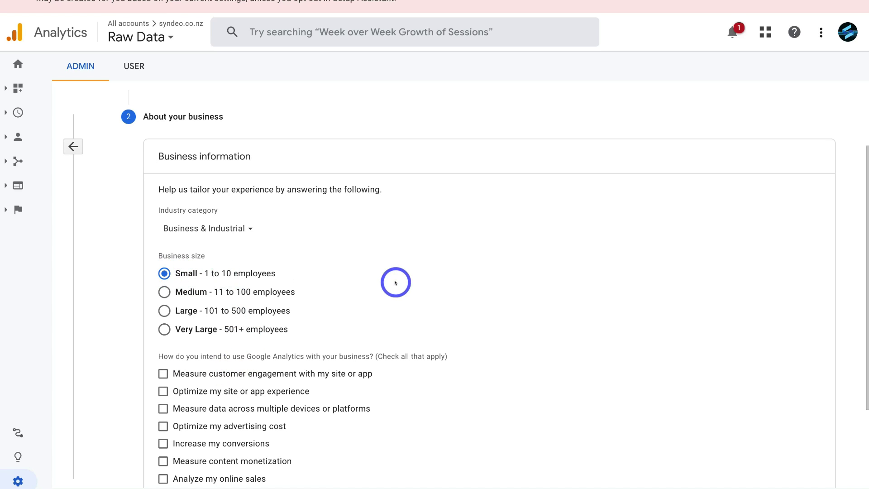
{"action": "scroll", "coordinate": [395, 281], "scroll_direction": "down", "scroll_amount": 2}
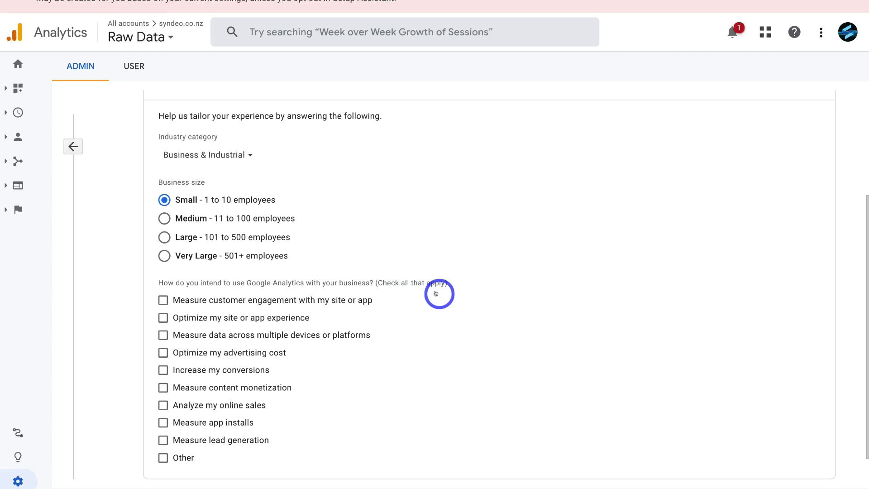
{"action": "scroll", "coordinate": [436, 292], "scroll_direction": "down", "scroll_amount": 1}
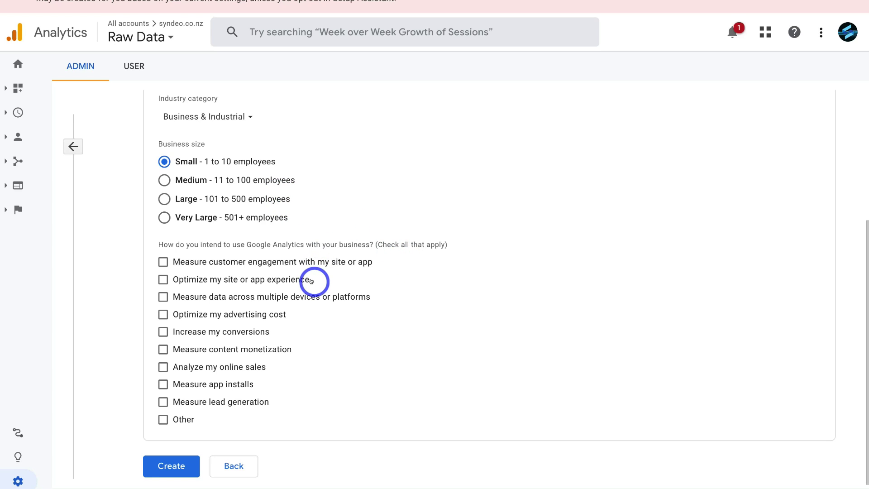
{"action": "left_click", "coordinate": [161, 333]}
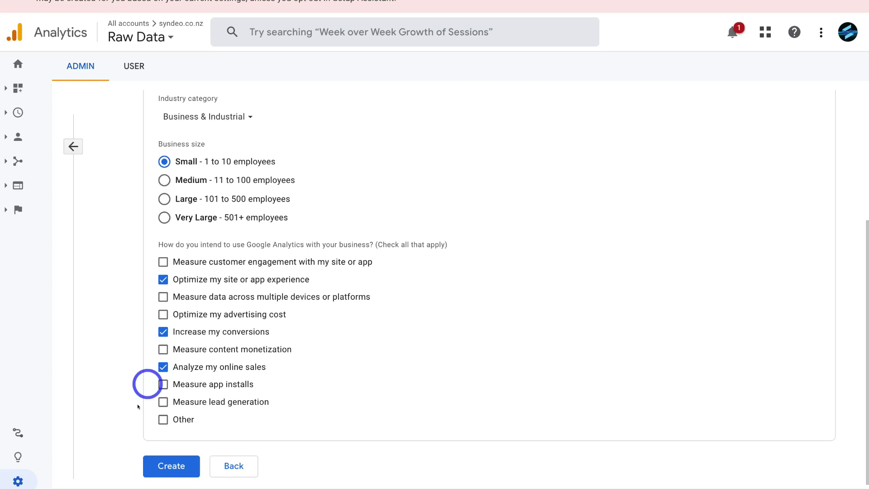
{"action": "left_click", "coordinate": [168, 468]}
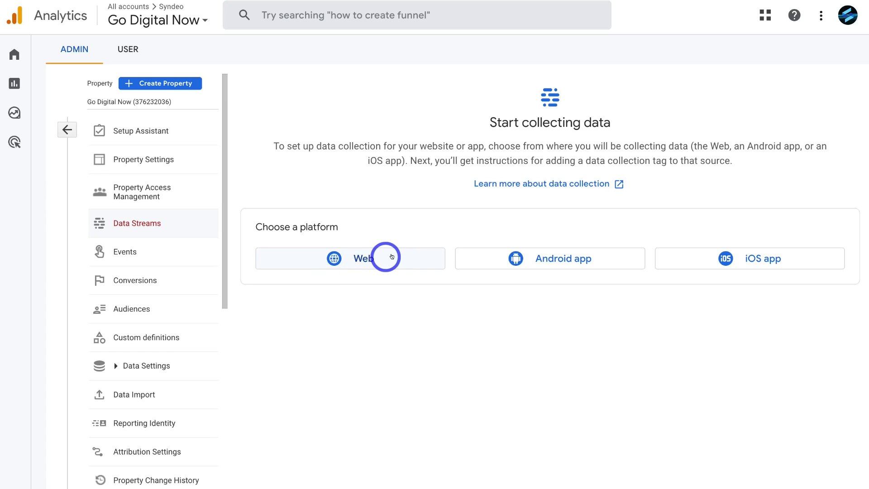
{"action": "left_click", "coordinate": [392, 257]}
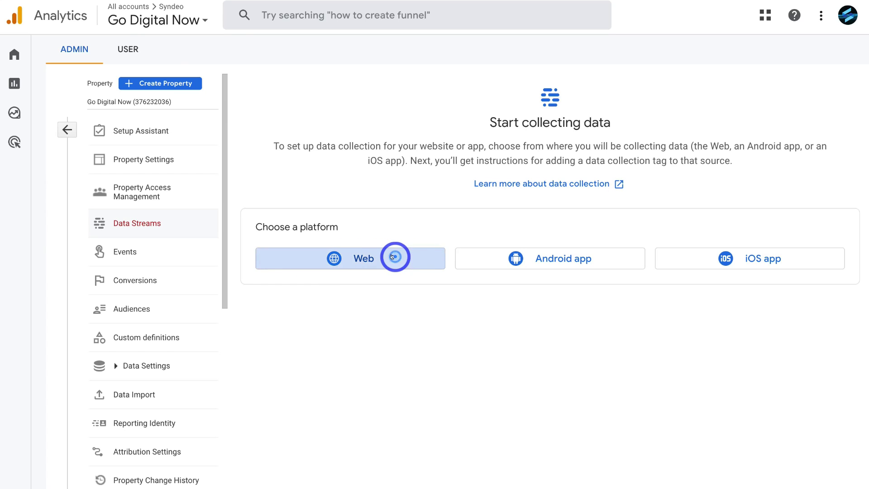
{"action": "left_click", "coordinate": [326, 122]}
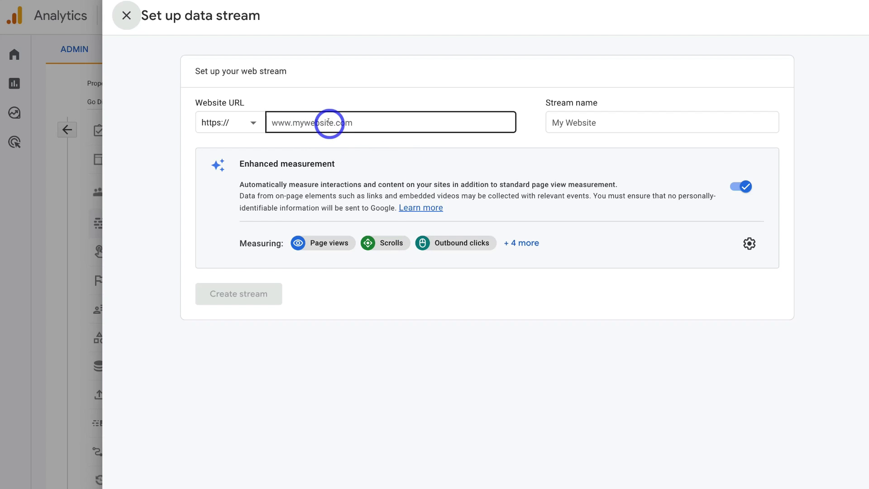
{"action": "type", "text": "www.godigitalnow.store"}
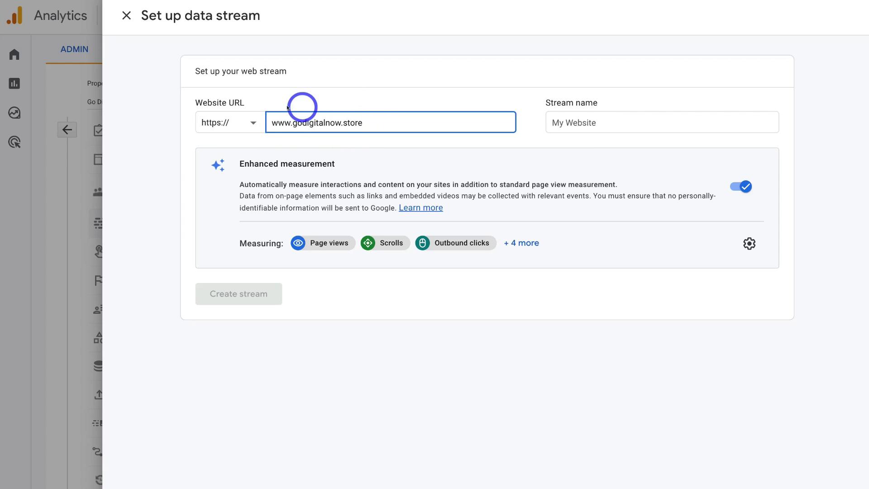
{"action": "left_click", "coordinate": [577, 121]}
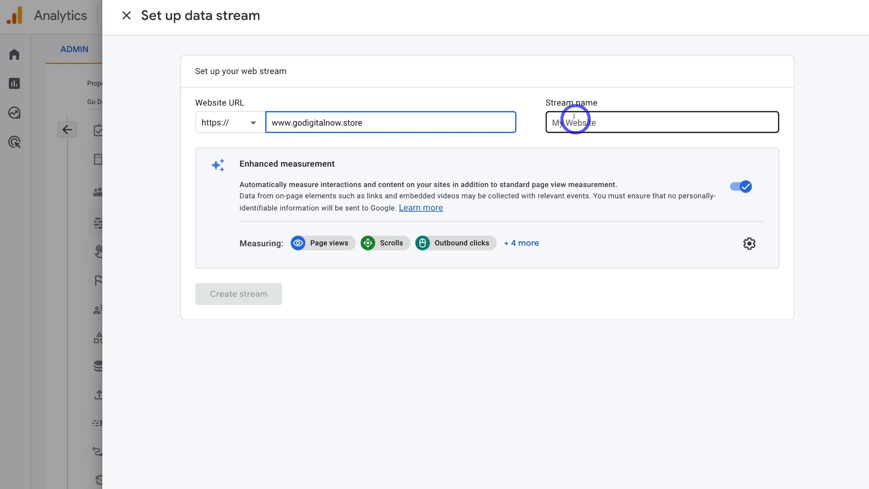
{"action": "left_click", "coordinate": [572, 120]}
{"action": "type", "text": "Go Digital Now"}
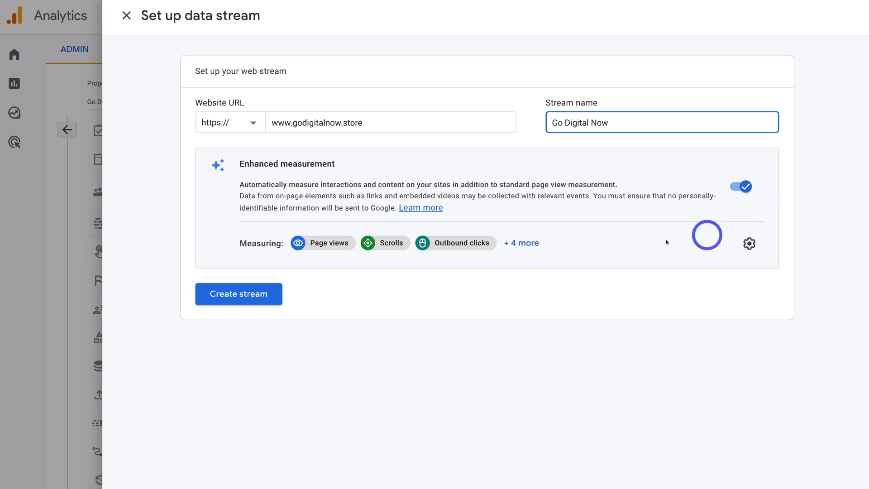
{"action": "left_click", "coordinate": [240, 290]}
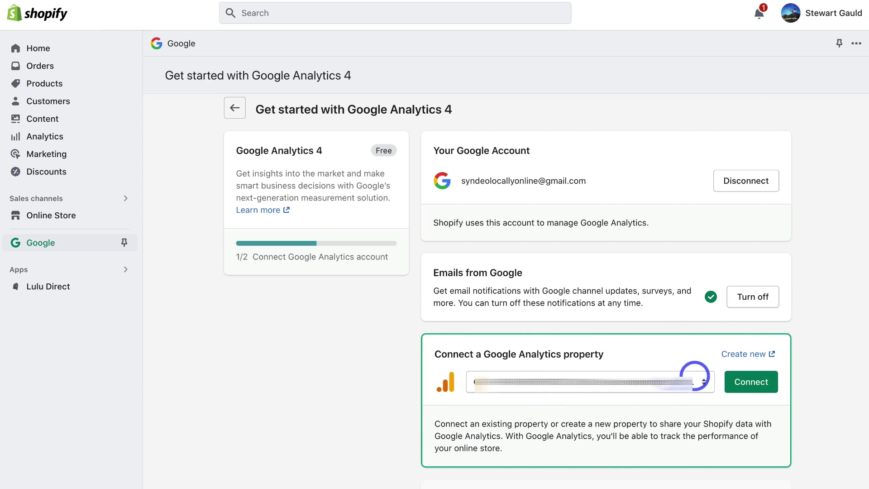
- Select the Go Digital Now property in the GA4 dropdown and connect the store
{"action": "left_click", "coordinate": [707, 384]}
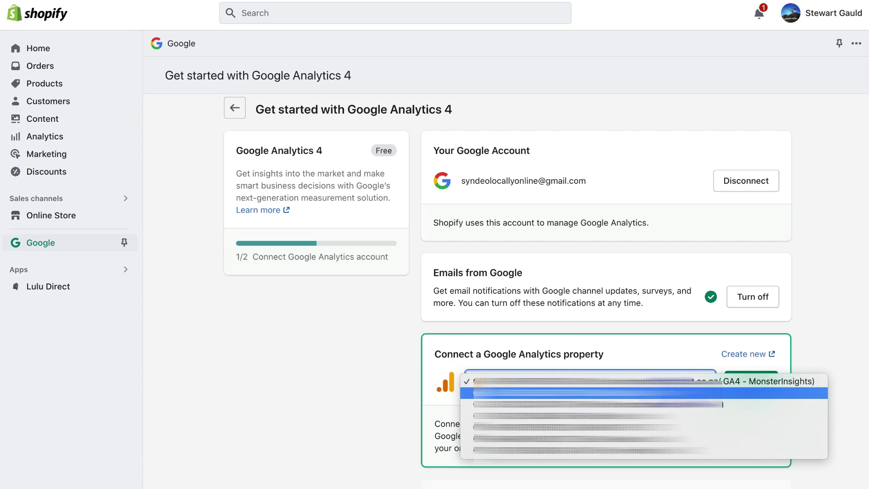
{"action": "left_click", "coordinate": [588, 393]}
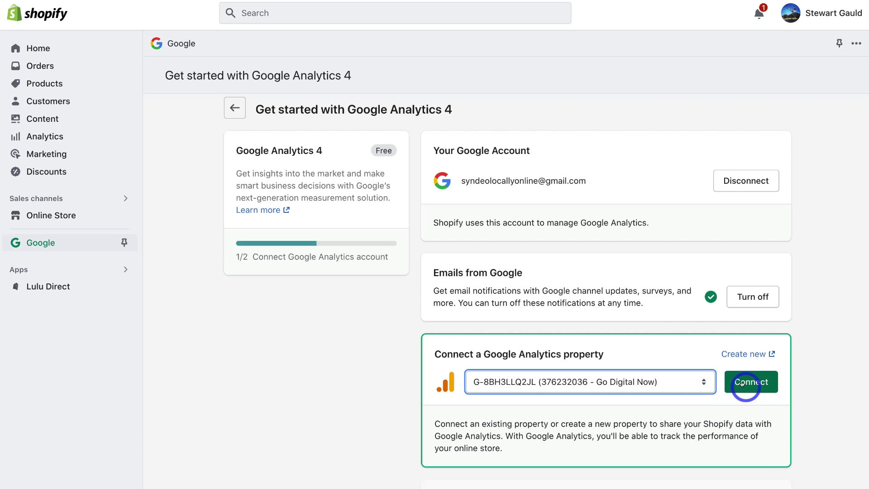
{"action": "left_click", "coordinate": [757, 383]}
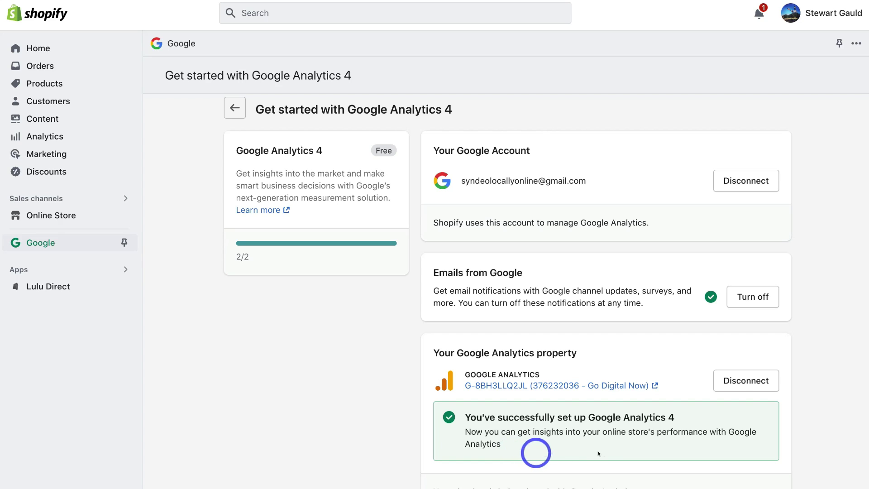
{"action": "scroll", "coordinate": [607, 453], "scroll_direction": "down", "scroll_amount": 1}
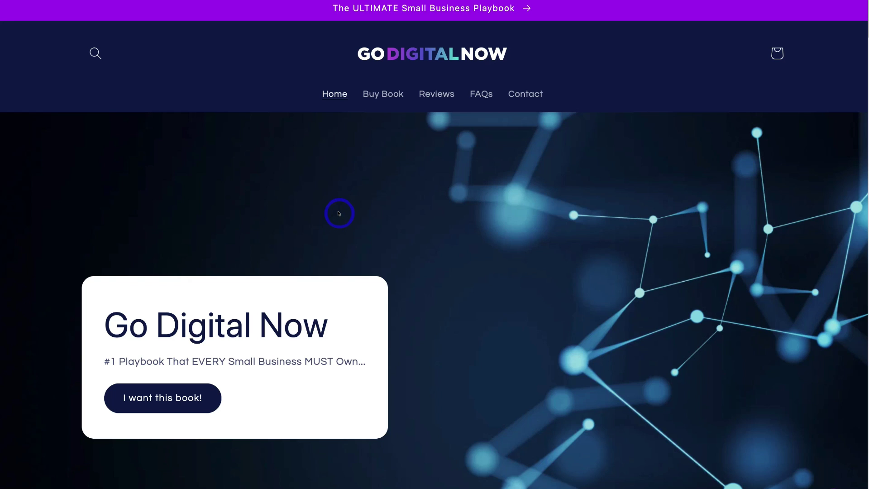
- Add the Ebook from the Buy Book page to the cart and go to checkout
{"action": "left_click", "coordinate": [383, 94]}
{"action": "scroll", "coordinate": [438, 205], "scroll_direction": "down", "scroll_amount": 8}
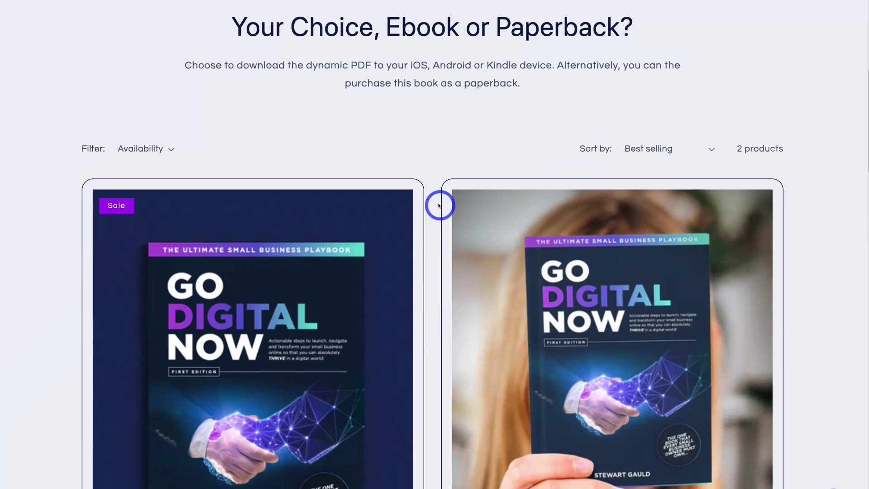
{"action": "scroll", "coordinate": [438, 205], "scroll_direction": "down", "scroll_amount": 4}
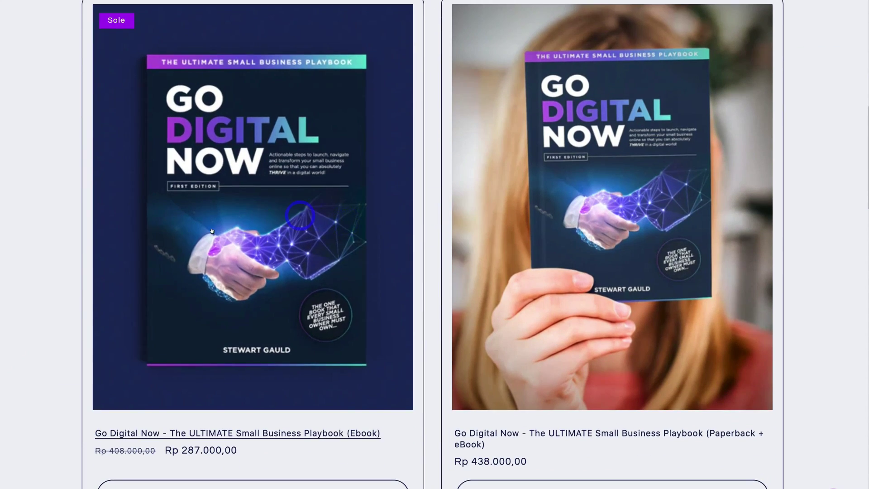
{"action": "left_click", "coordinate": [249, 217]}
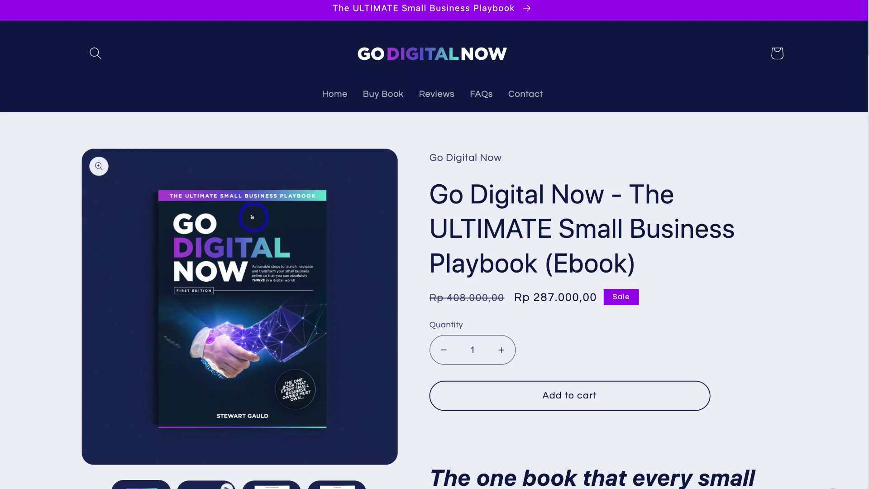
{"action": "left_click", "coordinate": [576, 396]}
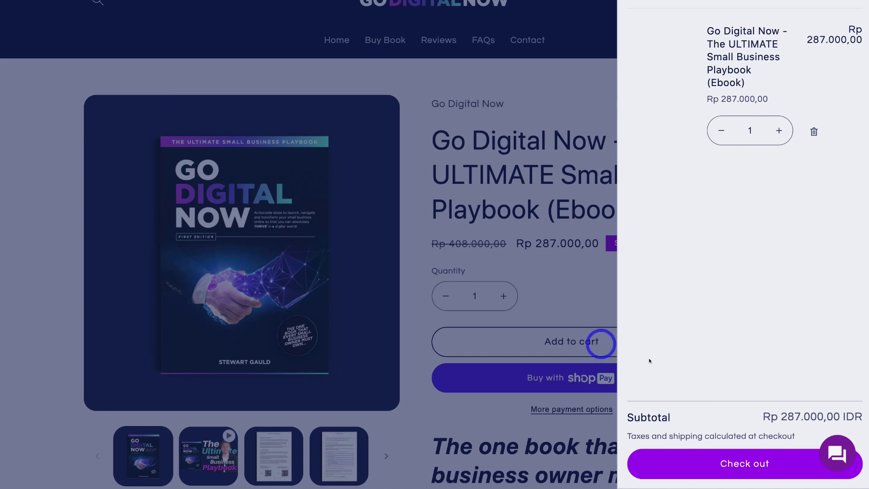
{"action": "left_click", "coordinate": [781, 467]}
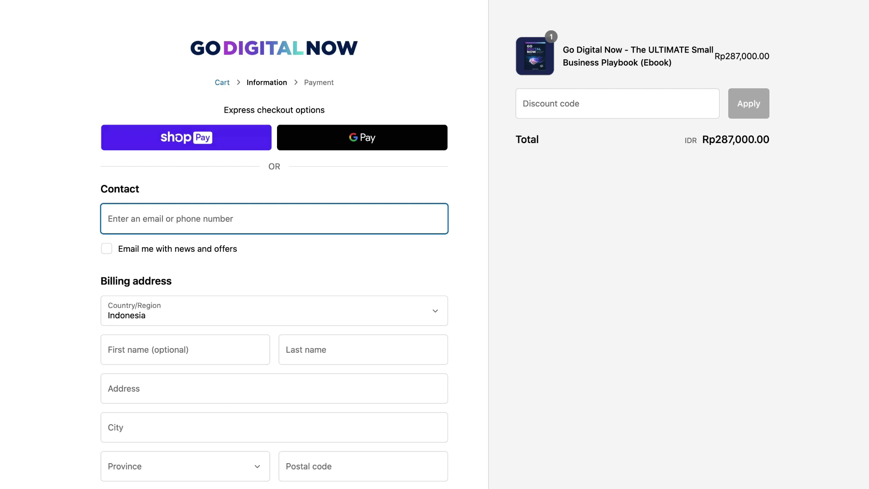
- Continue to payment, enter the test card details and pay Rp 287,000.00 for the order
{"action": "scroll", "coordinate": [504, 416], "scroll_direction": "down", "scroll_amount": 3}
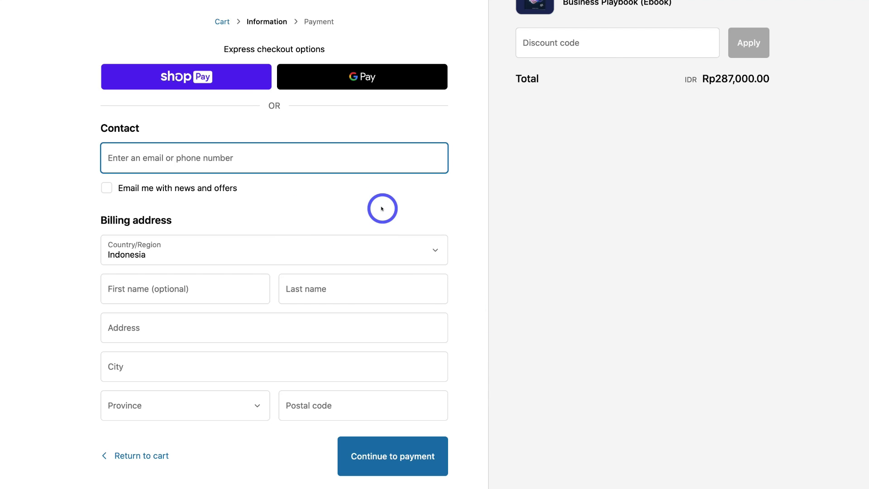
{"action": "scroll", "coordinate": [464, 400], "scroll_direction": "up", "scroll_amount": 1}
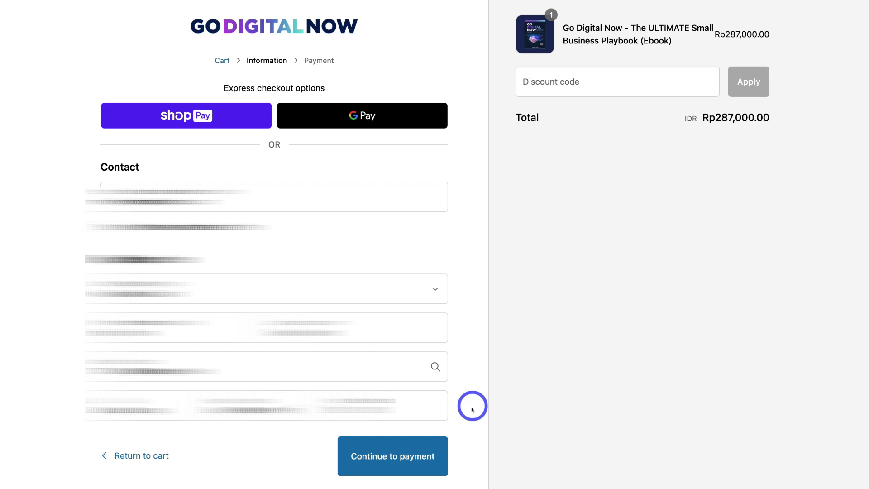
{"action": "left_click", "coordinate": [407, 460]}
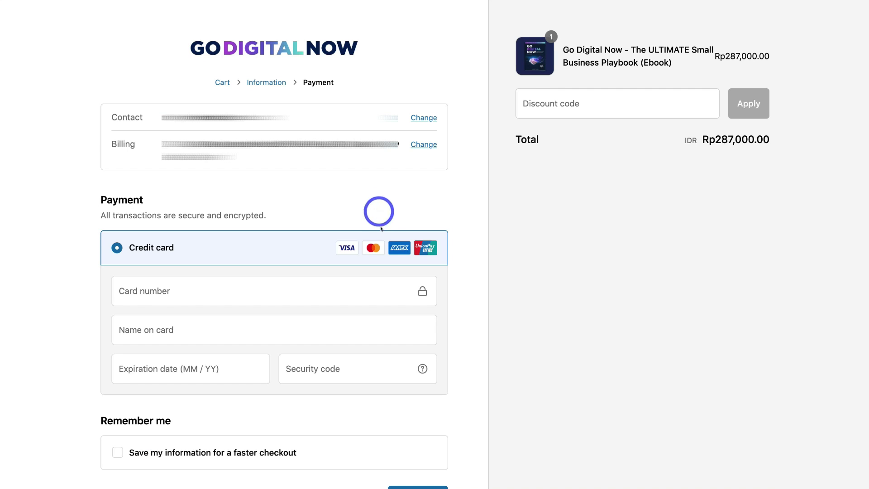
{"action": "left_click", "coordinate": [250, 290]}
{"action": "scroll", "coordinate": [487, 329], "scroll_direction": "down", "scroll_amount": 1}
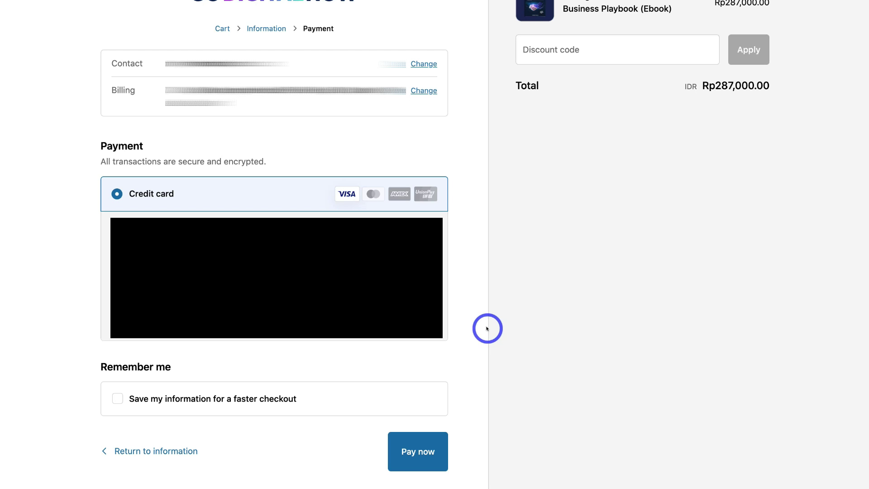
{"action": "left_click", "coordinate": [423, 453]}
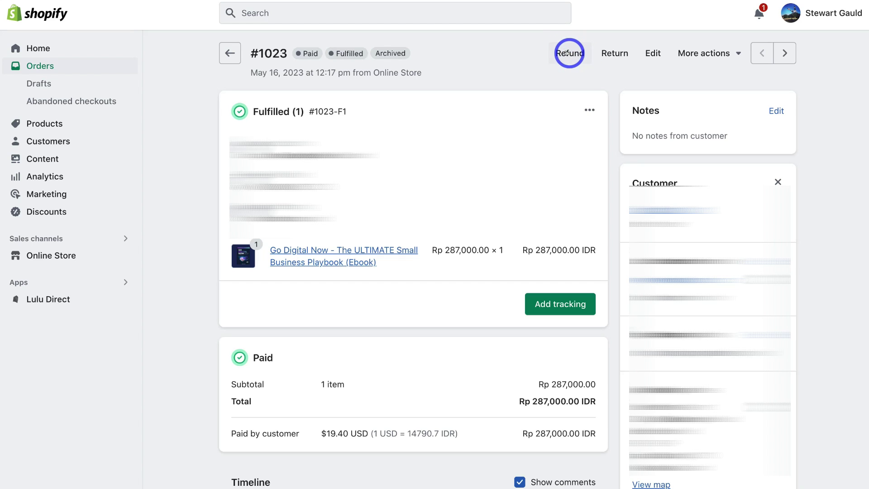
- Issue the Rp 237,000.00 refund on the test order back to the customer
{"action": "left_click", "coordinate": [569, 53]}
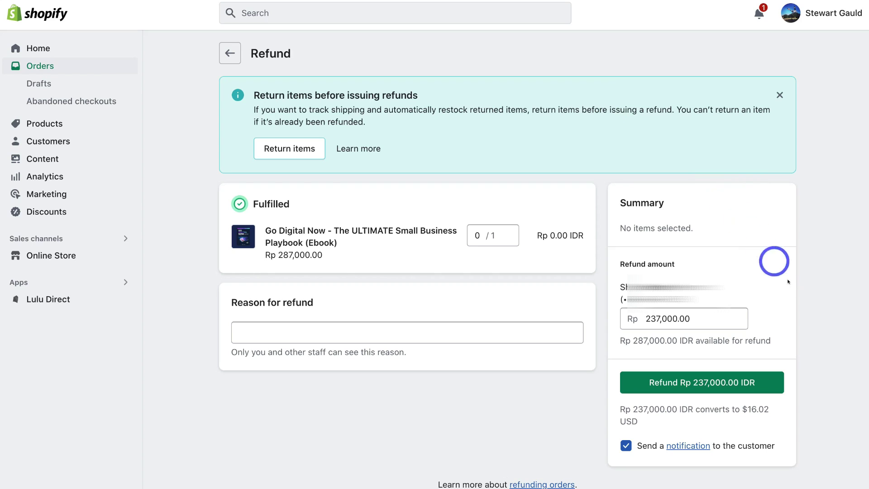
{"action": "left_click", "coordinate": [781, 381]}
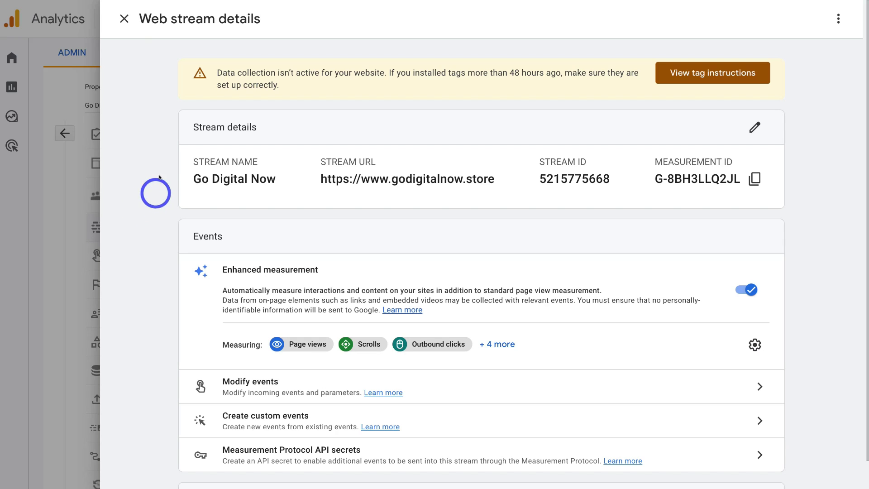
- Leave the web stream details and view the Go Digital Now property's Home overview
{"action": "left_click", "coordinate": [124, 18]}
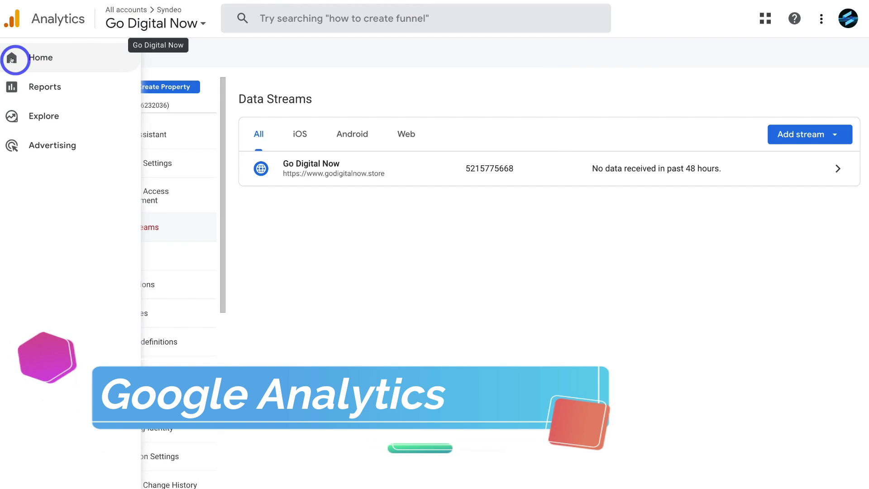
{"action": "left_click", "coordinate": [41, 57]}
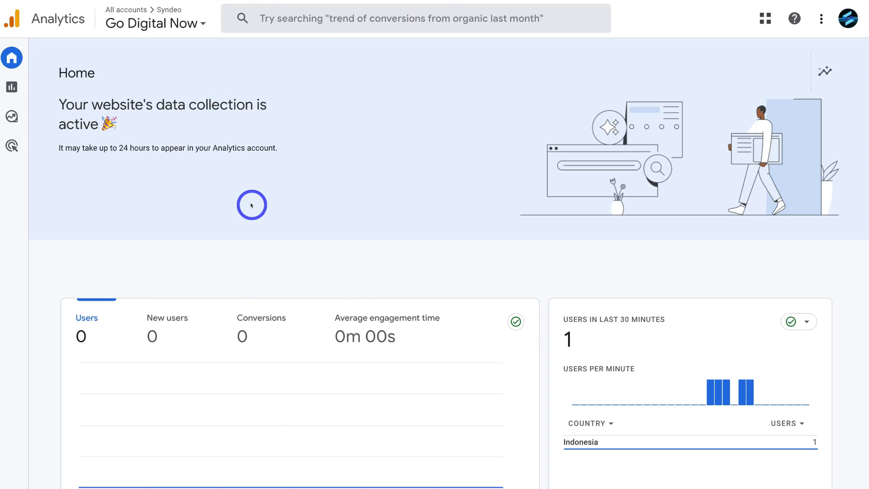
{"action": "scroll", "coordinate": [250, 204], "scroll_direction": "down", "scroll_amount": 3}
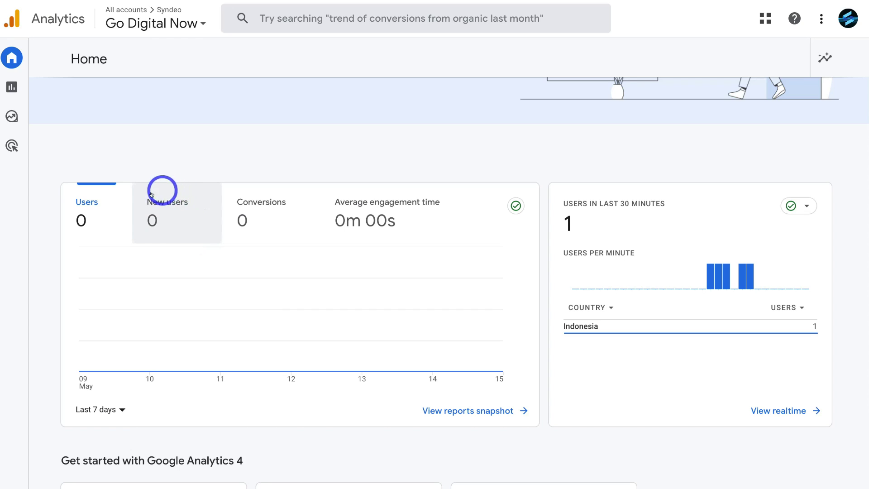
- Check the chart's Conversions metric list, leaving the metric unchanged
{"action": "left_click", "coordinate": [294, 202]}
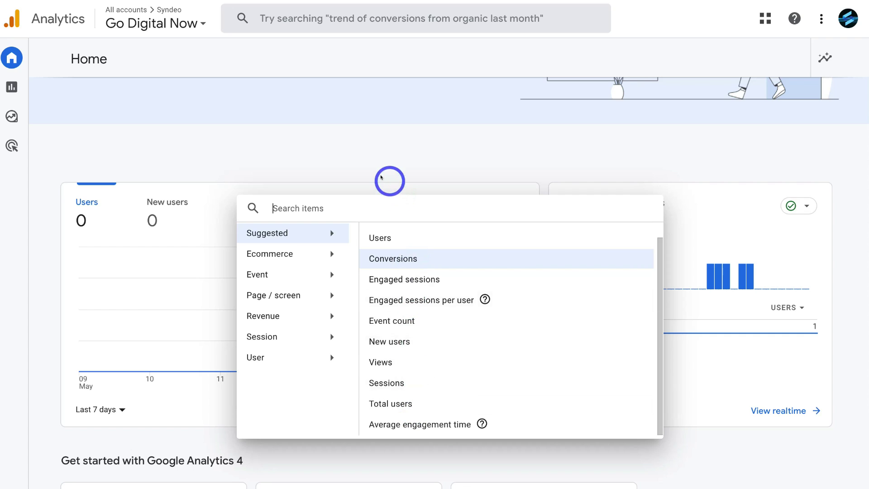
{"action": "left_click", "coordinate": [357, 166]}
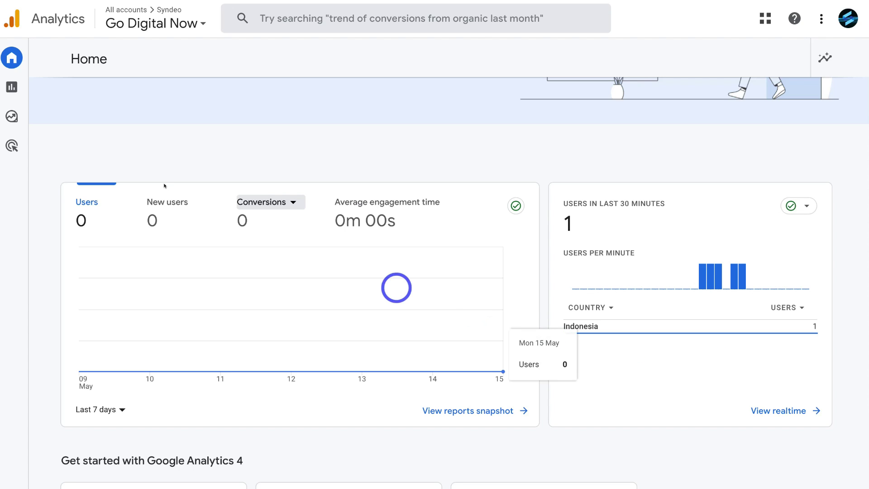
{"action": "mouse_move", "coordinate": [16, 92]}
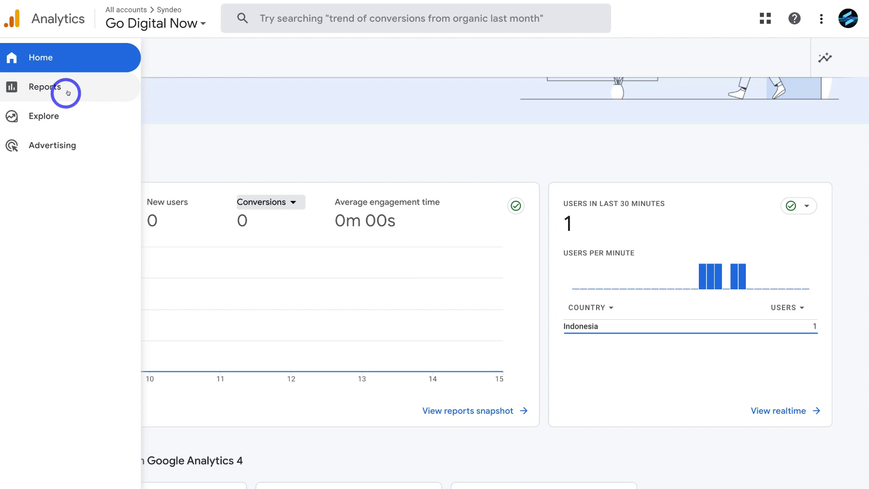
{"action": "left_click", "coordinate": [13, 87]}
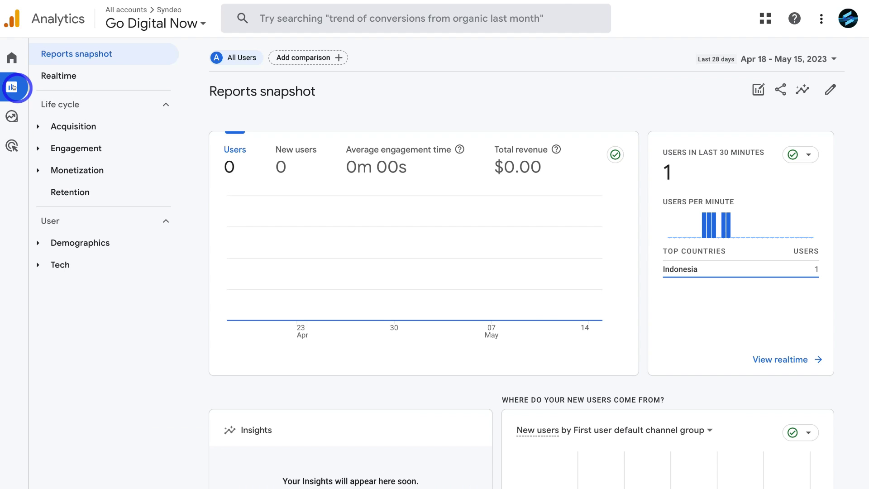
{"action": "left_click", "coordinate": [78, 148]}
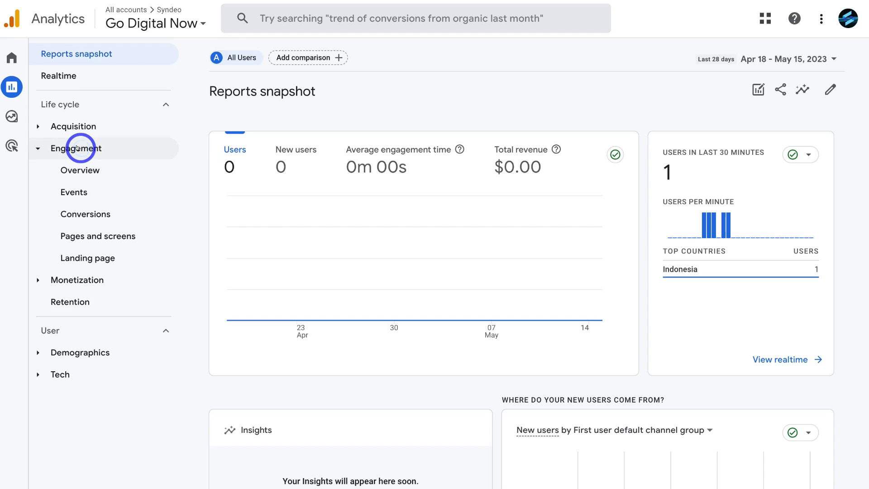
{"action": "left_click", "coordinate": [86, 170]}
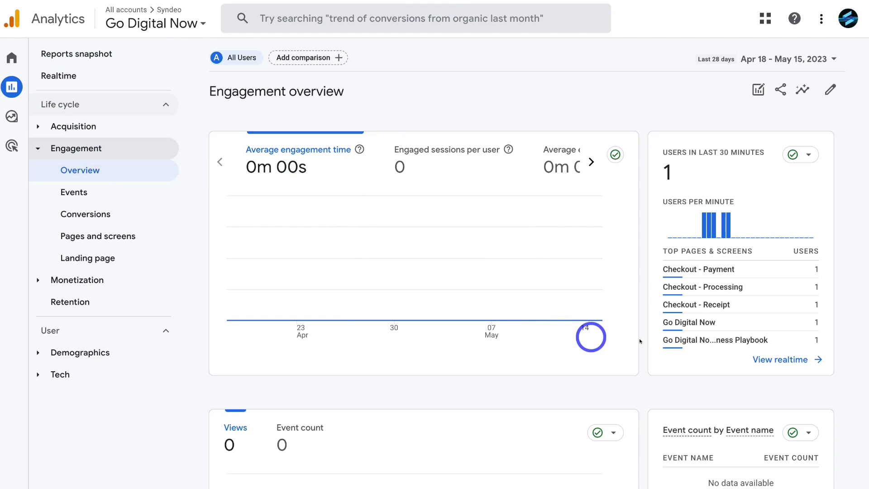
{"action": "mouse_move", "coordinate": [684, 271]}
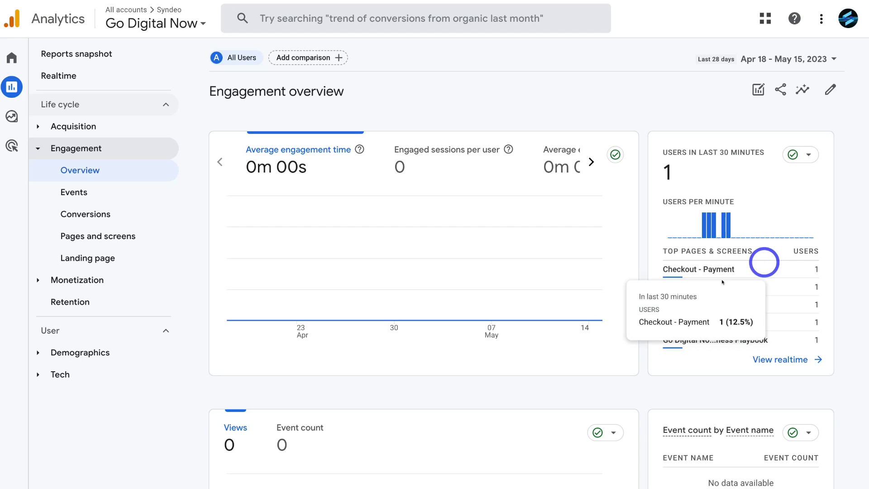
{"action": "left_click", "coordinate": [788, 360]}
{"action": "mouse_move", "coordinate": [317, 302]}
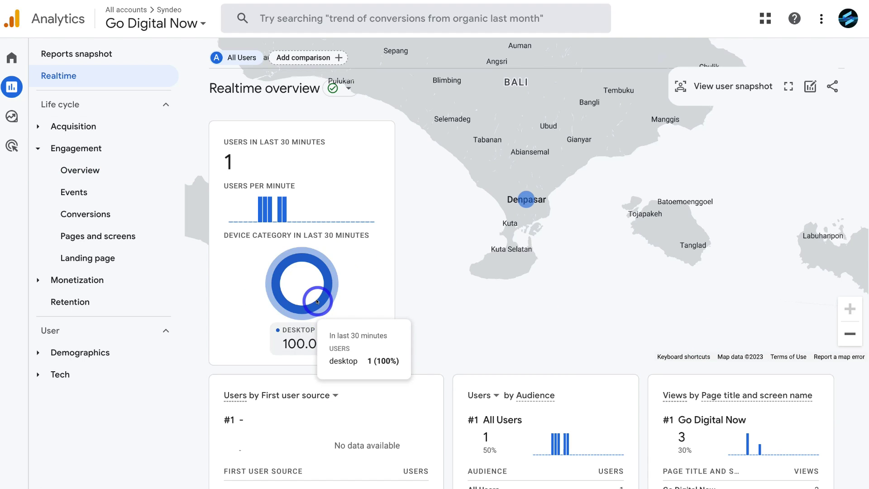
{"action": "scroll", "coordinate": [318, 301], "scroll_direction": "down", "scroll_amount": 5}
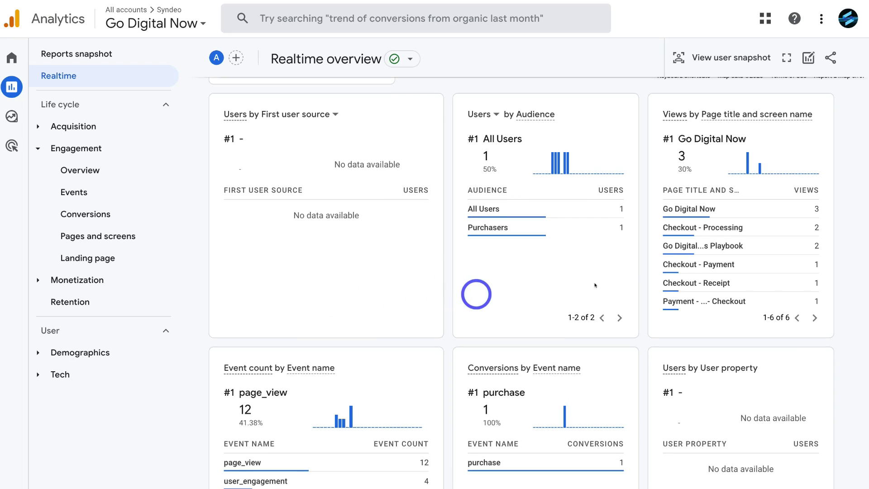
{"action": "mouse_move", "coordinate": [729, 229]}
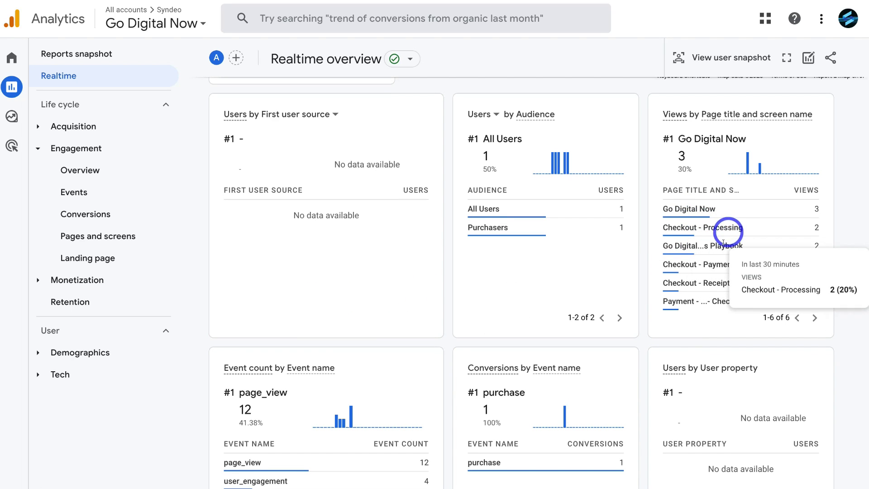
{"action": "scroll", "coordinate": [721, 303], "scroll_direction": "down", "scroll_amount": 2}
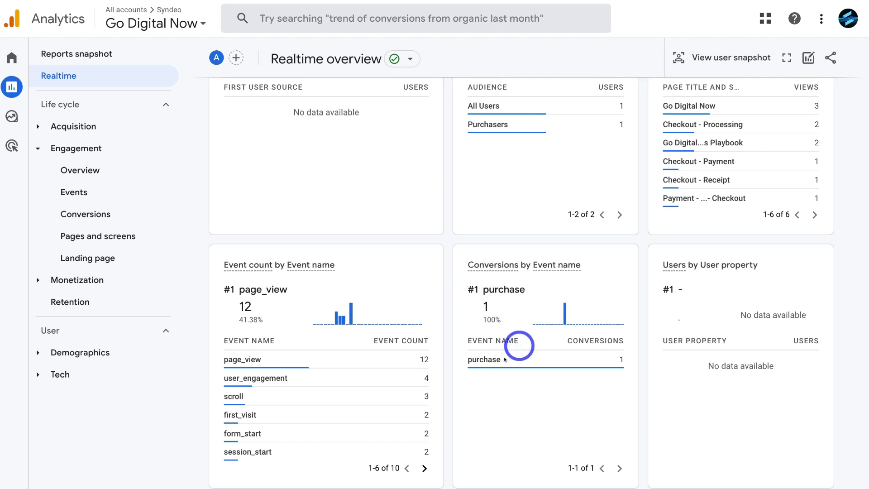
{"action": "mouse_move", "coordinate": [518, 360]}
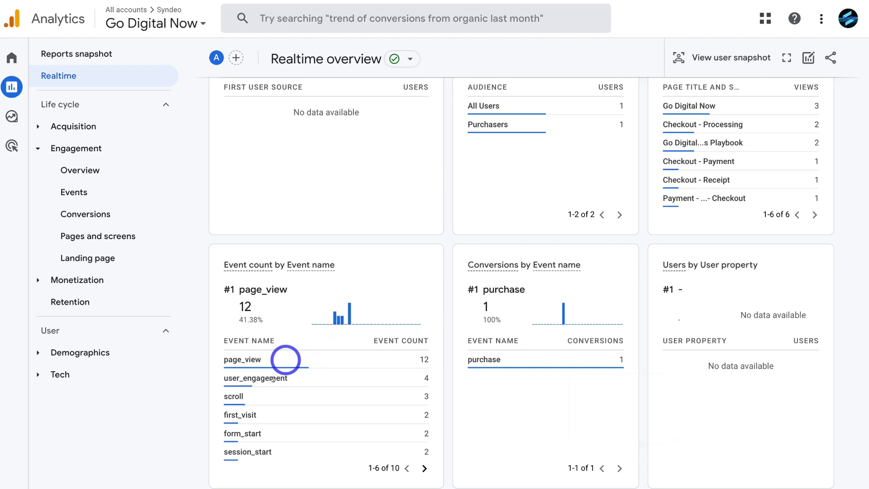
{"action": "scroll", "coordinate": [582, 347], "scroll_direction": "up", "scroll_amount": 2}
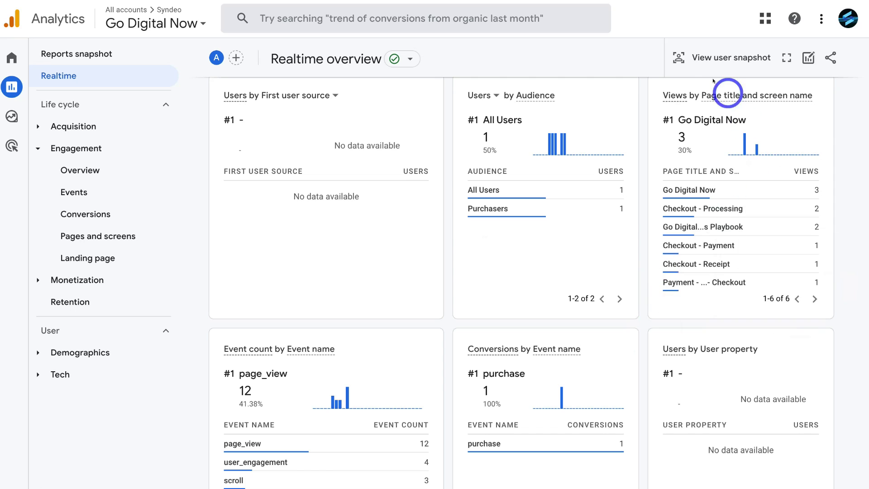
{"action": "left_click", "coordinate": [730, 58]}
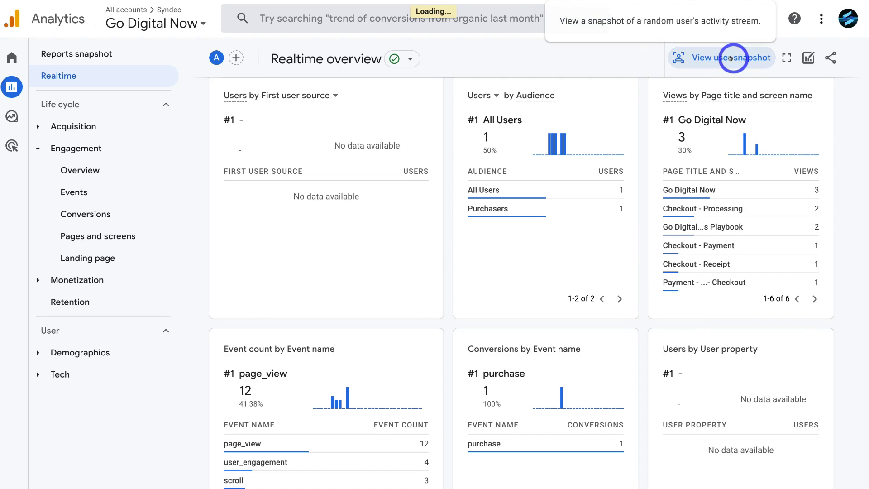